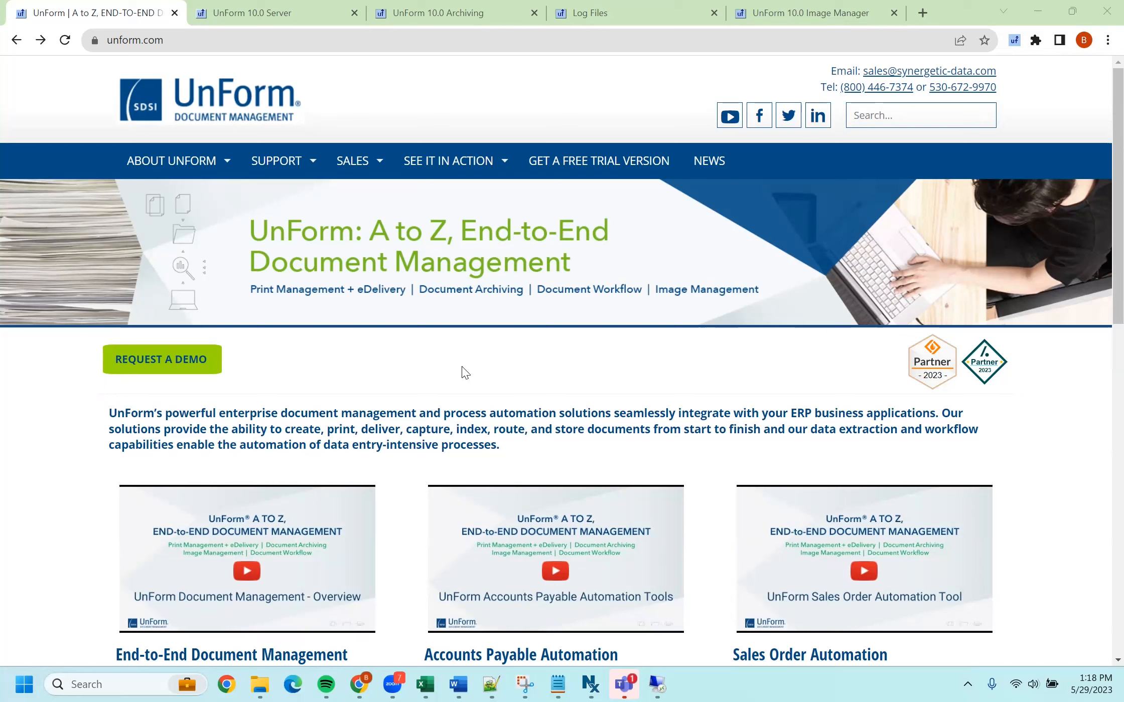
# Open the UnForm OCR Service document from the support downloads page and read its Configuration section.
pyautogui.moveTo(292, 174)
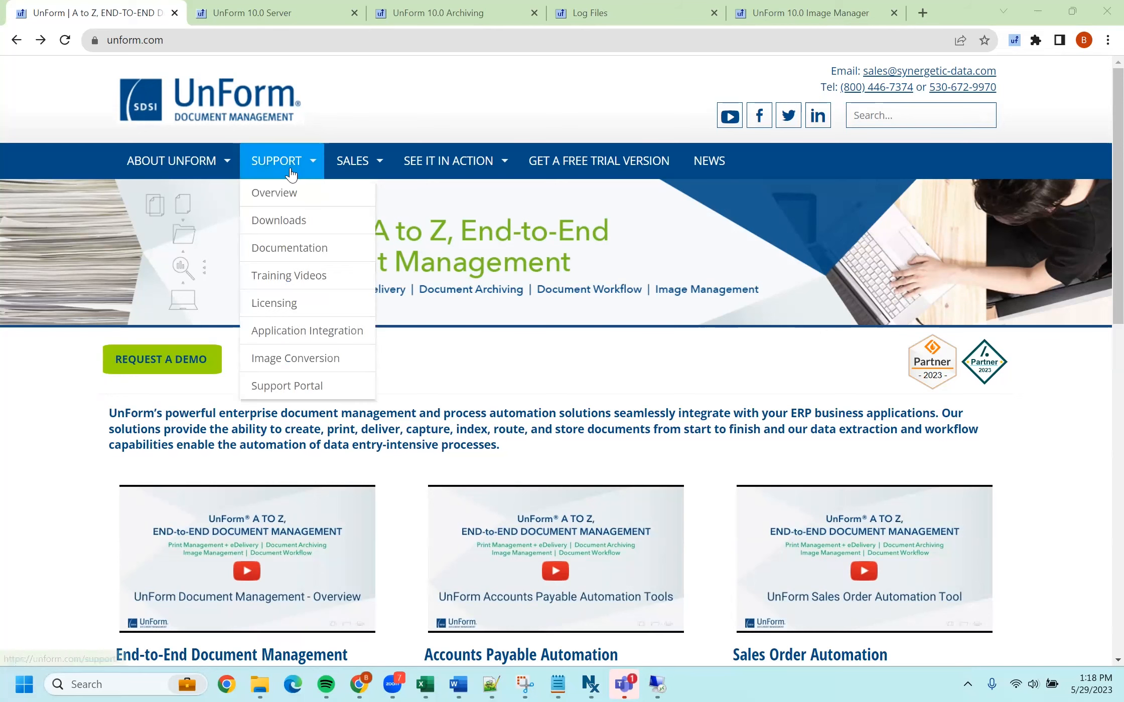
pyautogui.click(289, 226)
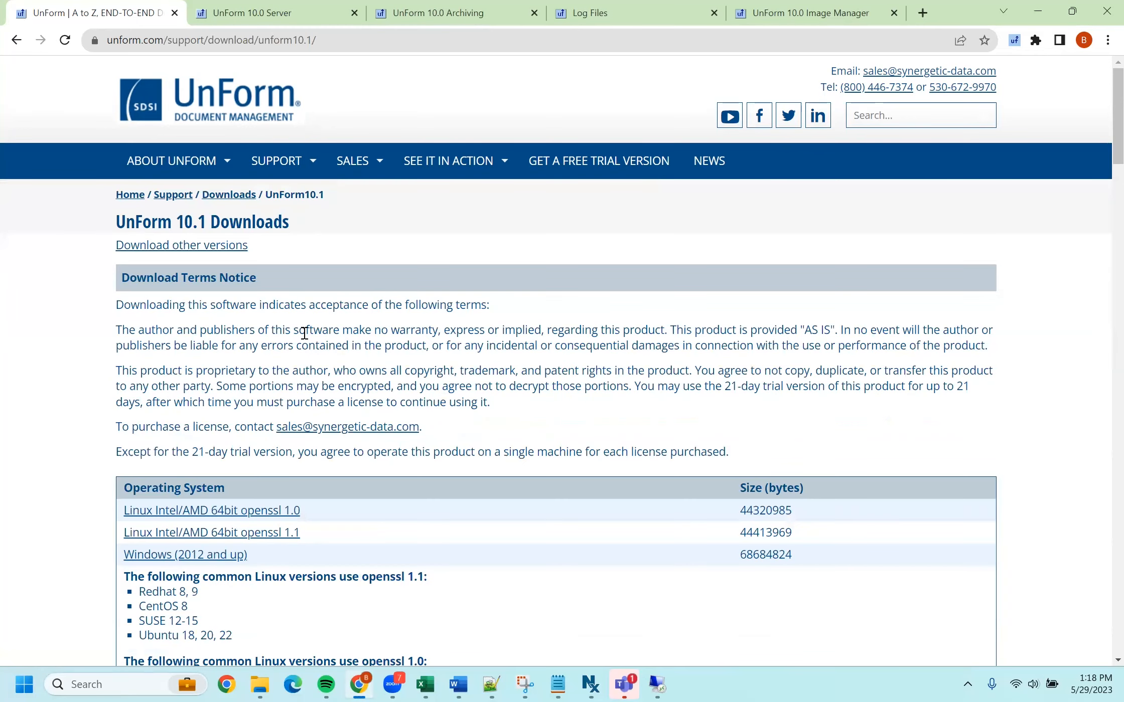
pyautogui.scroll(-6, 304, 334)
pyautogui.scroll(-1, 303, 339)
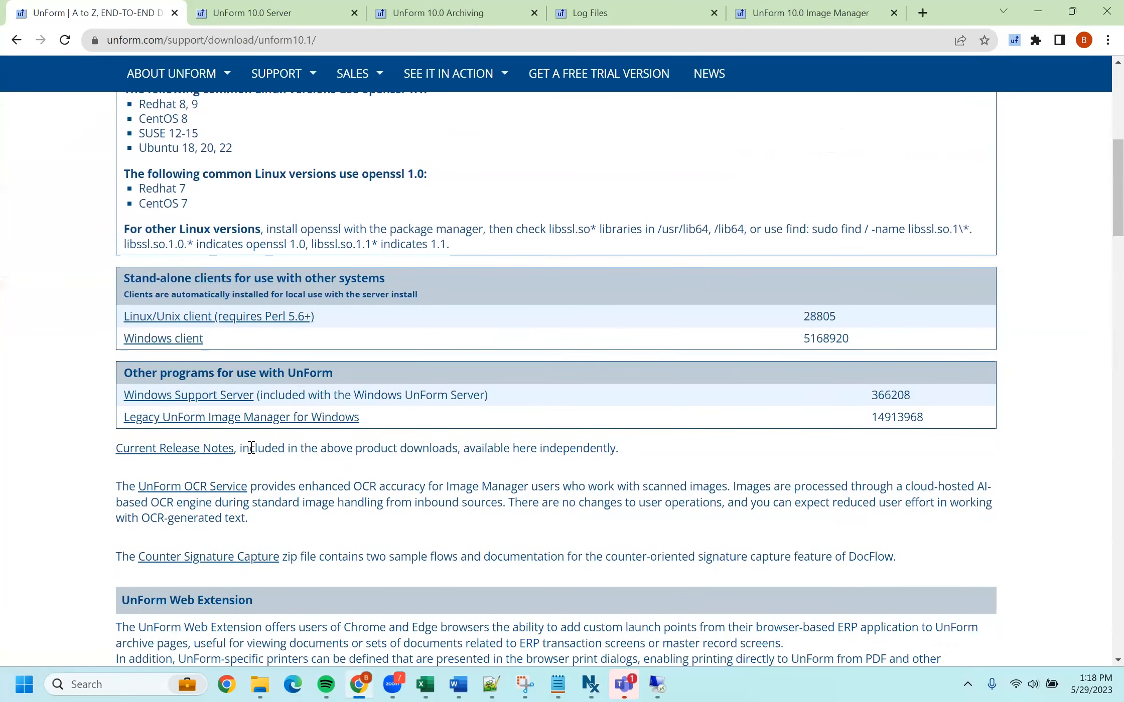
pyautogui.click(219, 491)
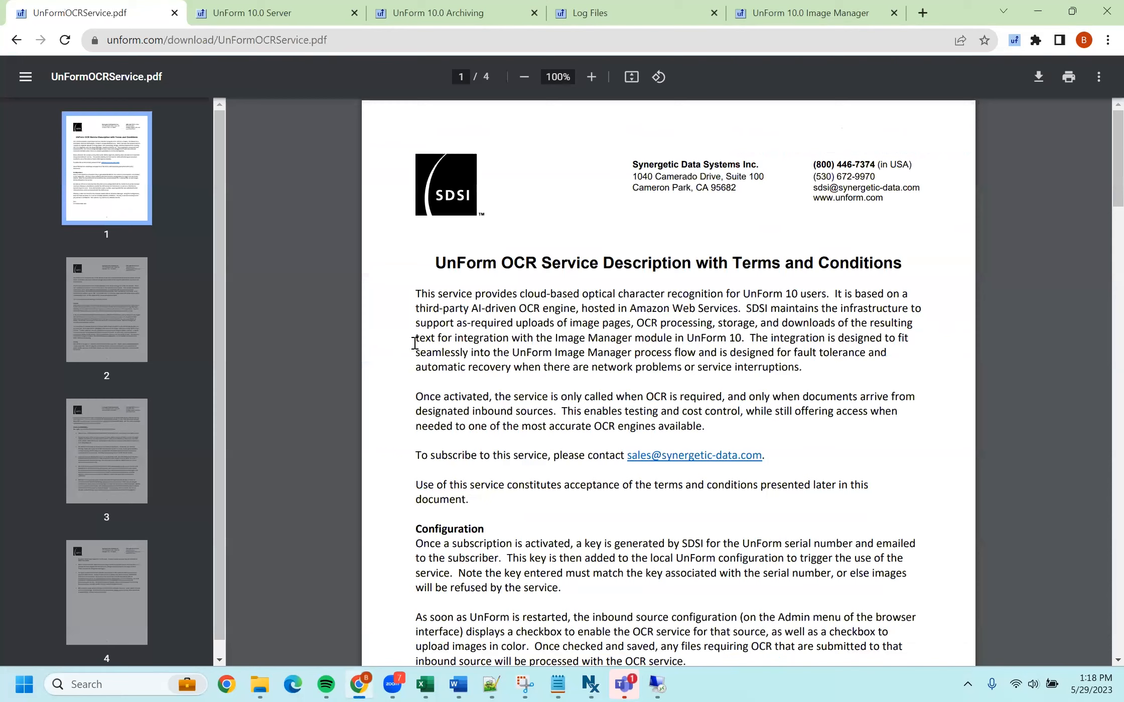
pyautogui.scroll(-7, 416, 342)
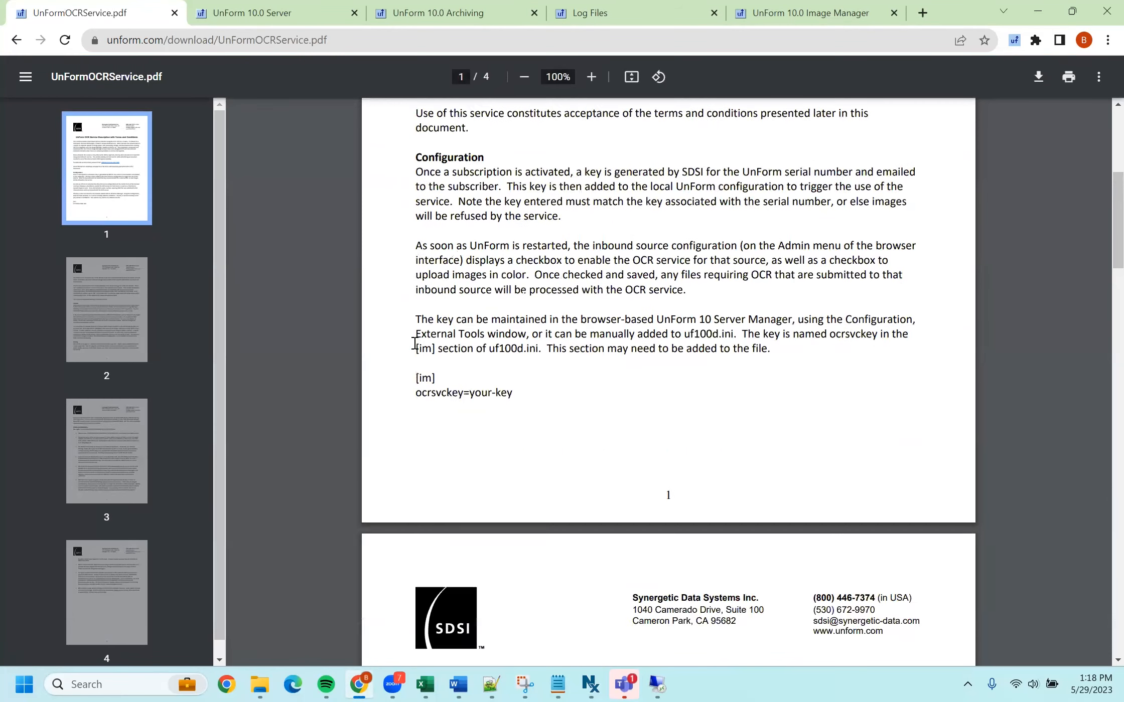
pyautogui.scroll(6, 539, 419)
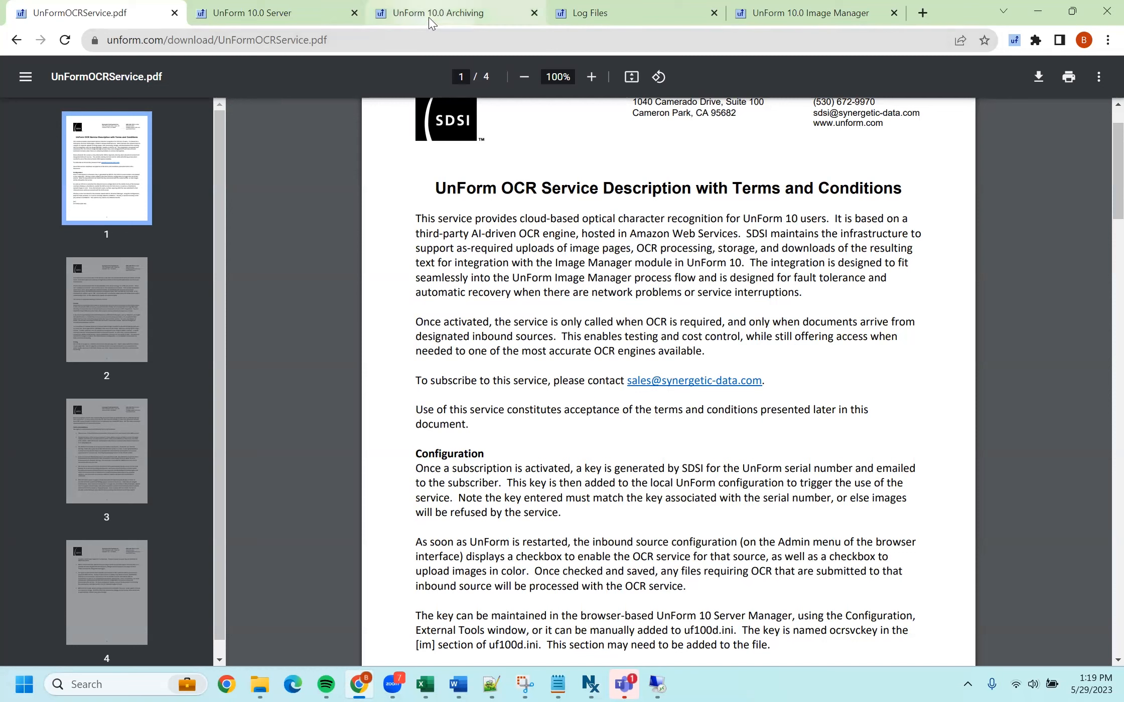
# Open the External Tools settings of the server configuration from the UnForm 10.0 Server page's Server Manager.
pyautogui.moveTo(428, 17)
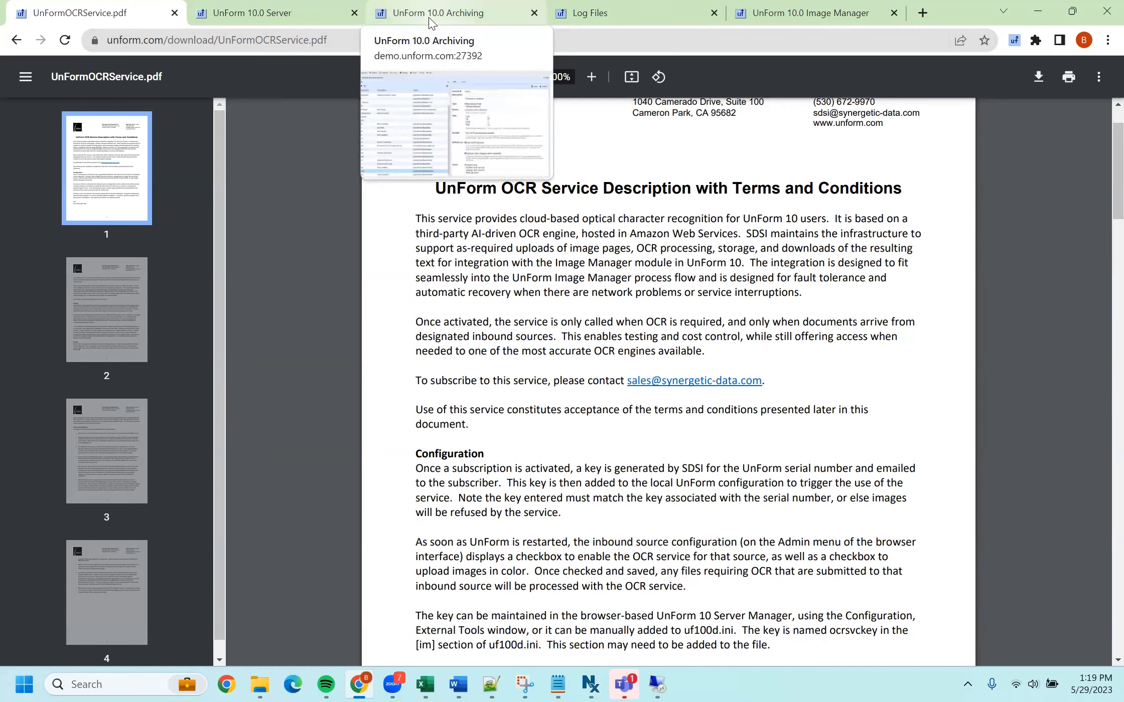
pyautogui.click(284, 16)
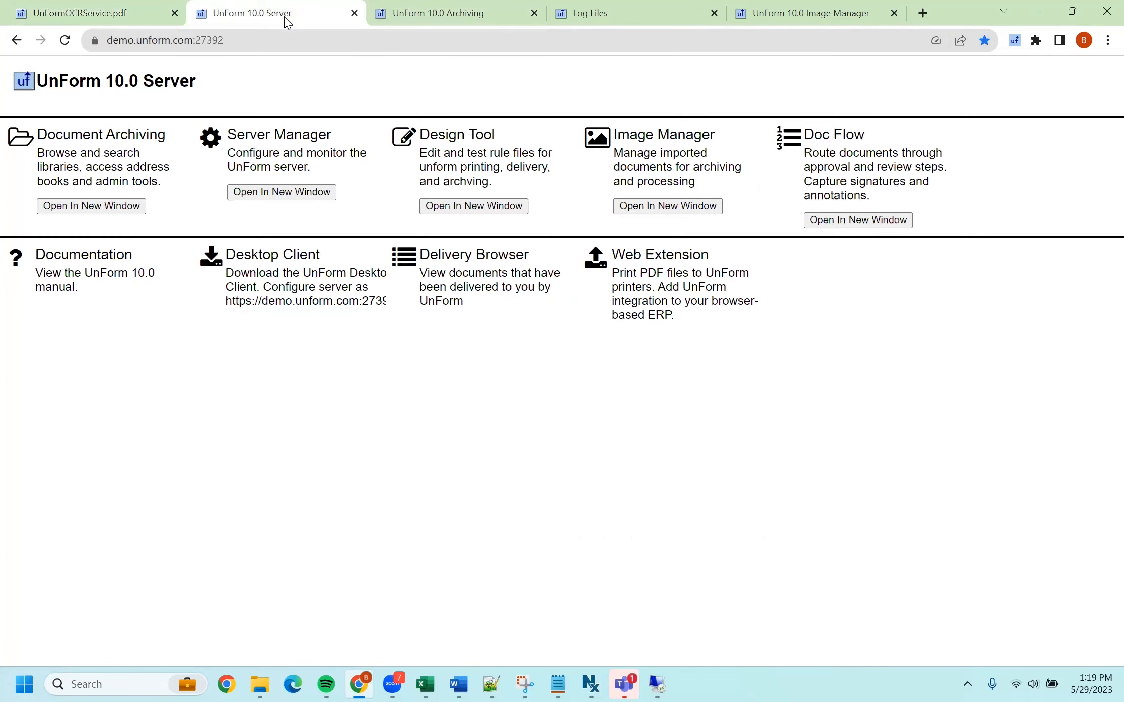
pyautogui.click(284, 145)
pyautogui.click(210, 74)
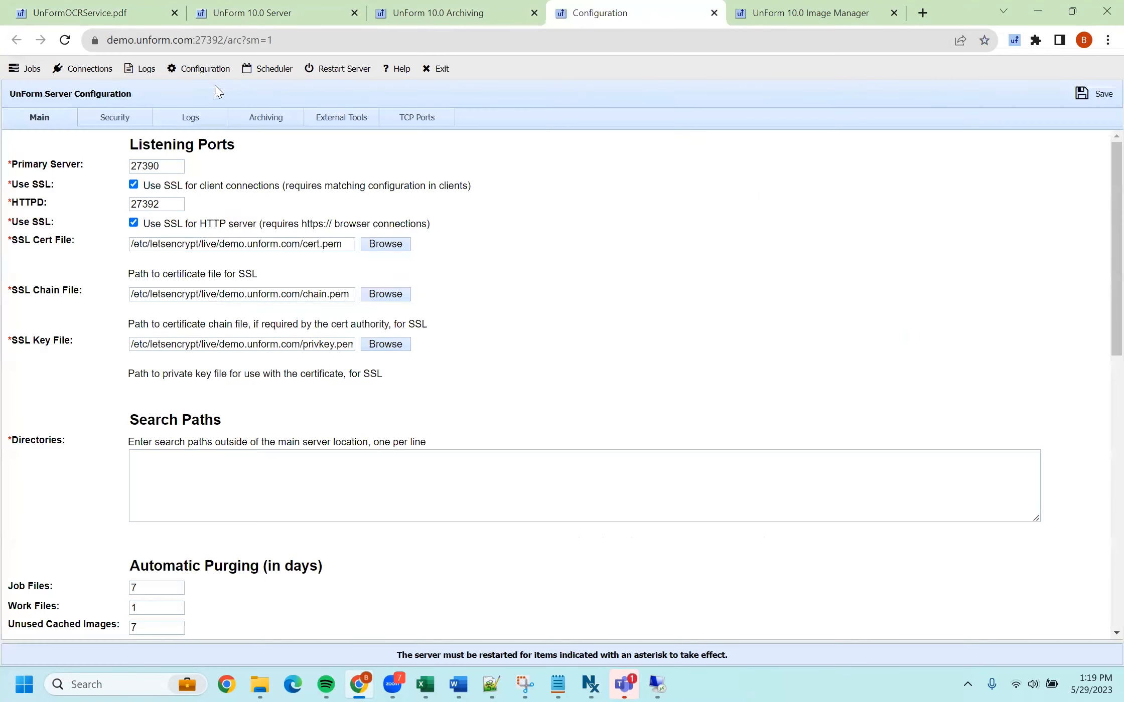
pyautogui.click(350, 120)
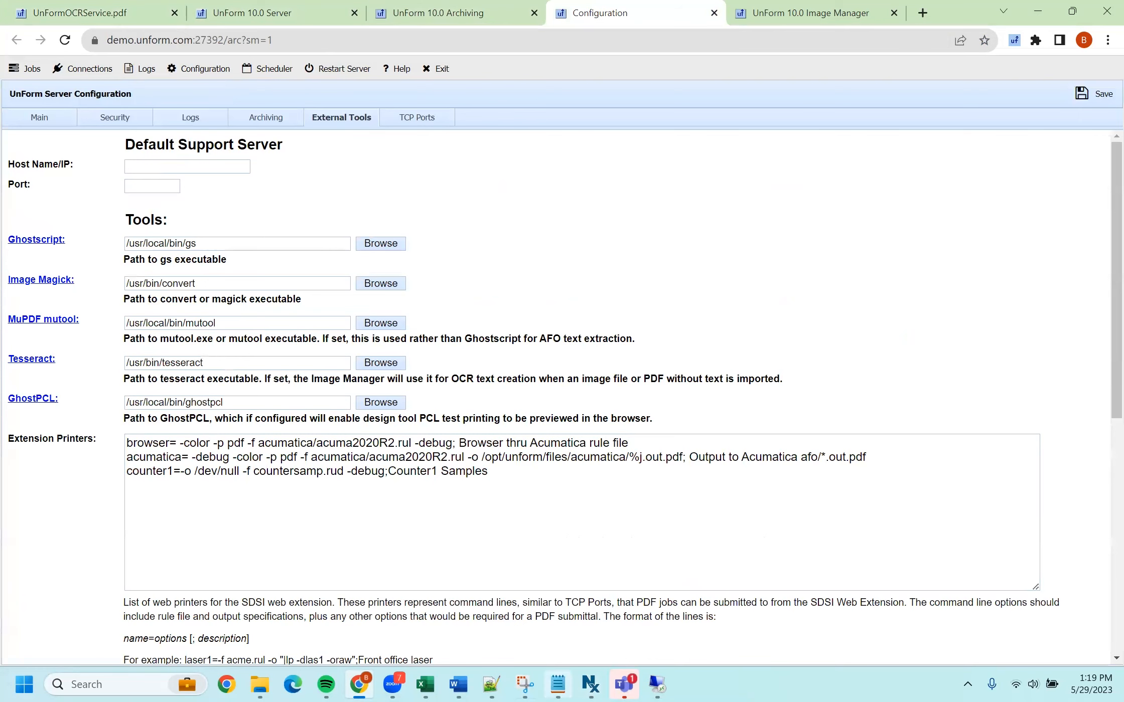
# Switch to Snipping Tool, review the OCR Service activation key and confidence threshold fields in the captured External Tools page, and minimize it.
pyautogui.click(525, 684)
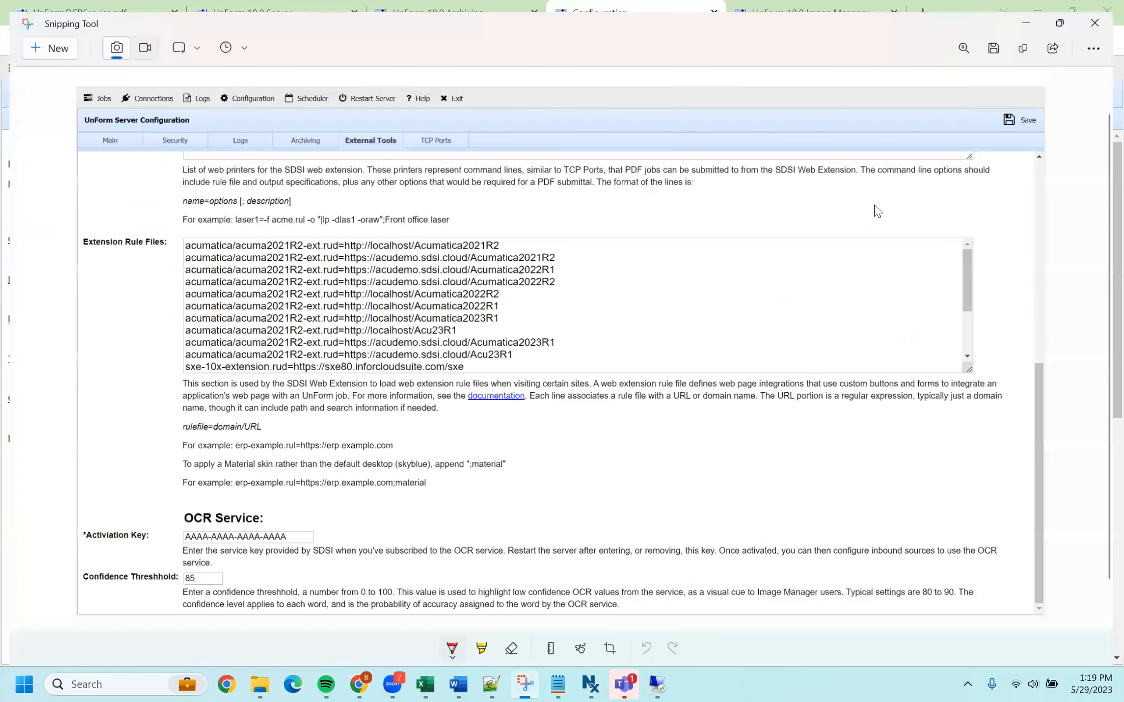
pyautogui.scroll(-1, 401, 456)
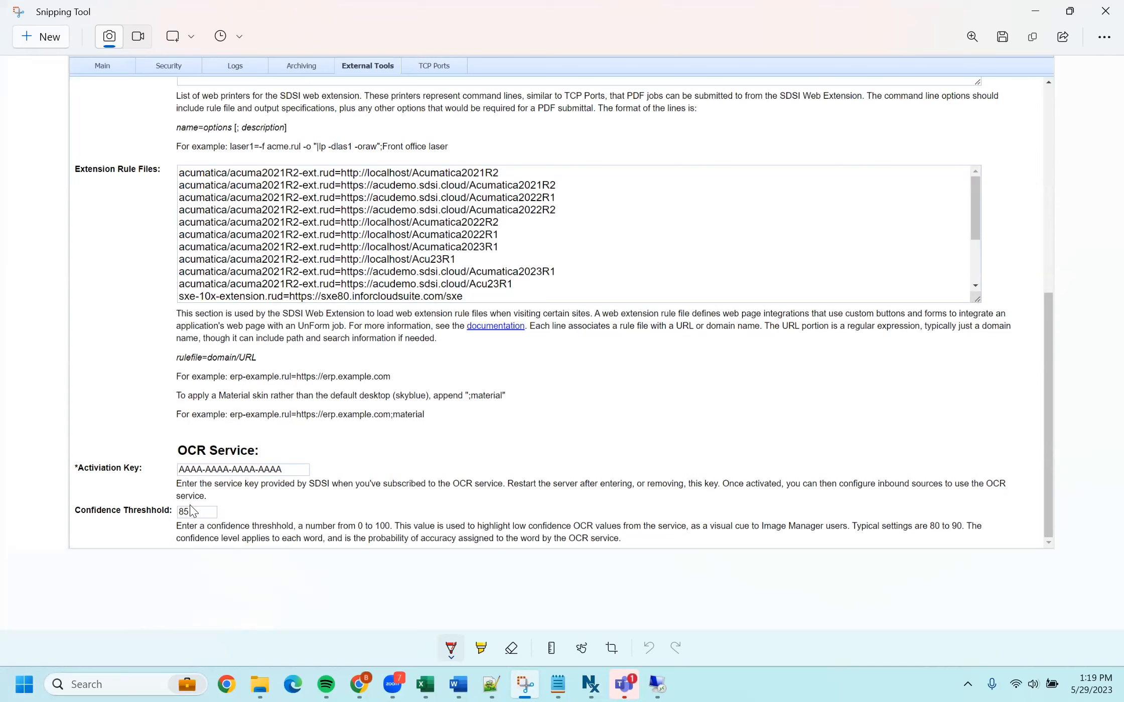
pyautogui.click(1038, 9)
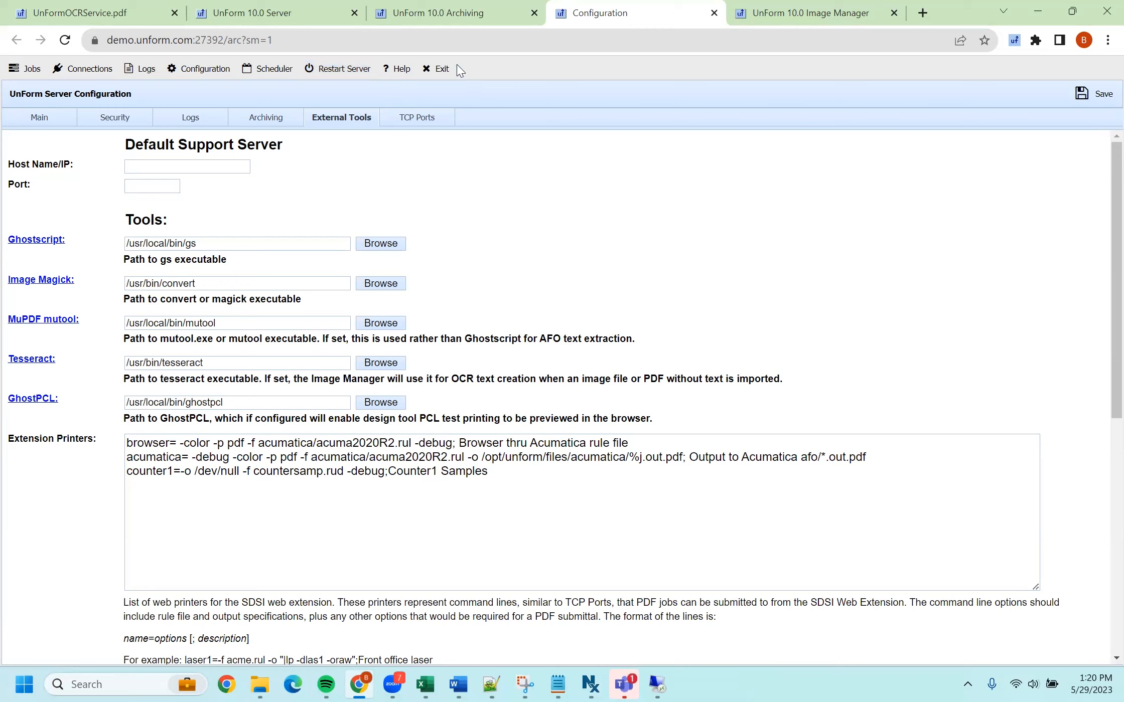
# Switch to UnForm 10.0 Archiving and open the textsvc entry in Inbound Document Sources for editing.
pyautogui.moveTo(439, 14)
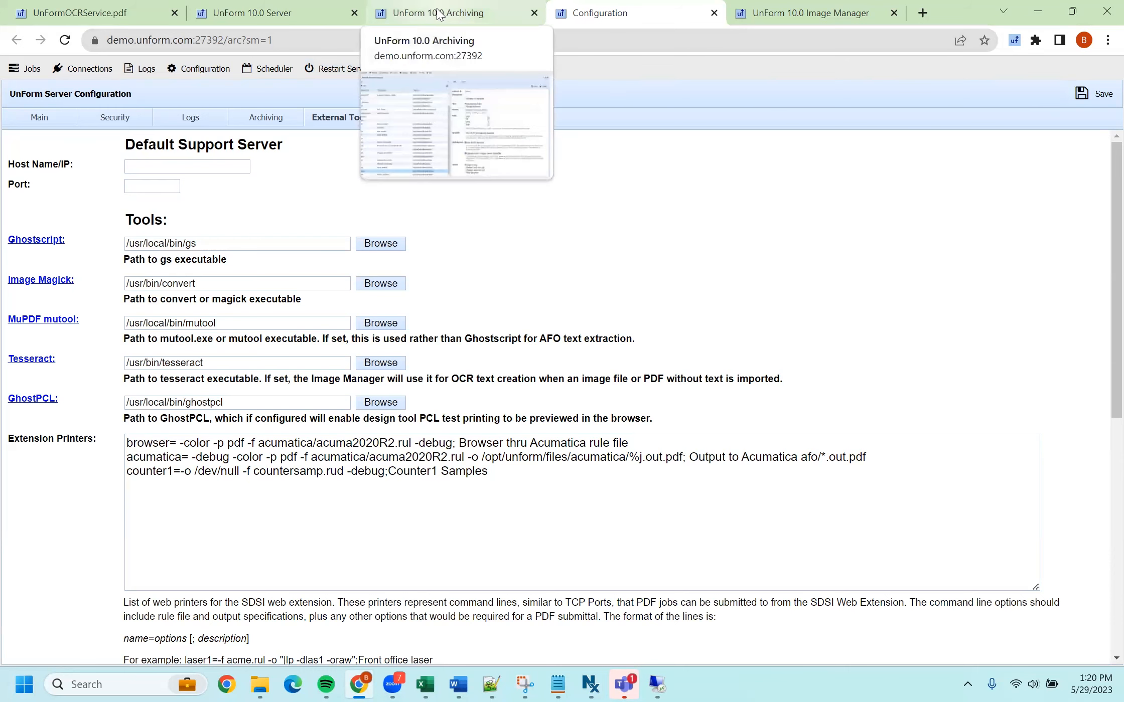
pyautogui.click(438, 14)
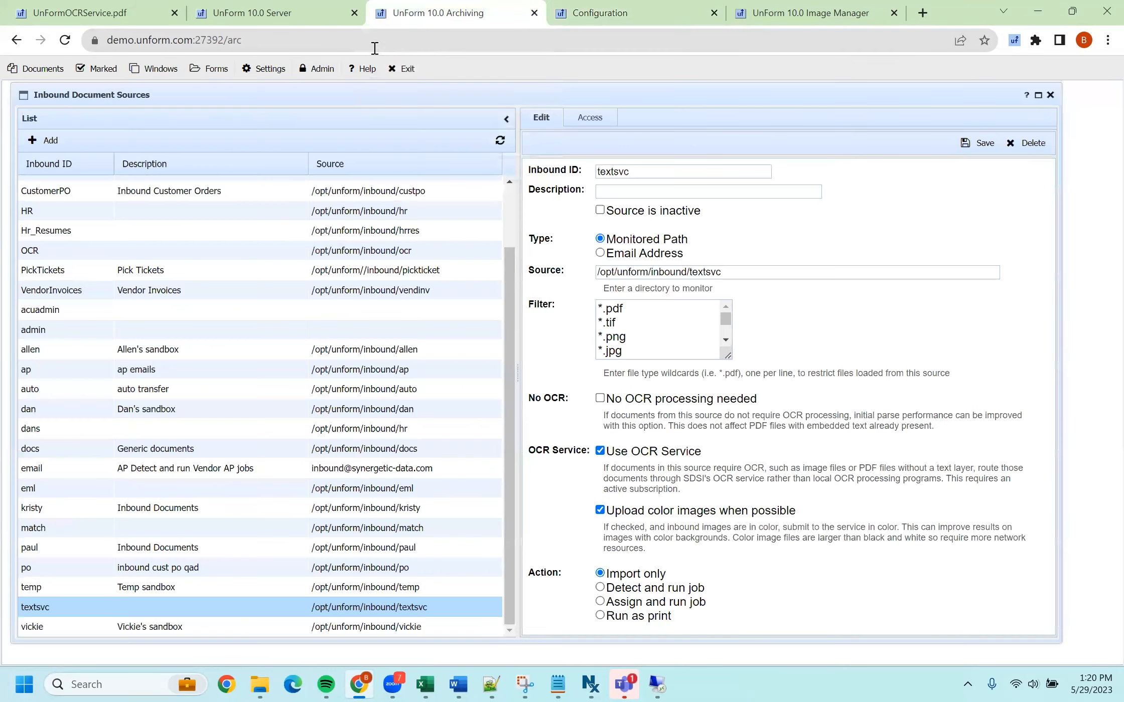
pyautogui.click(316, 69)
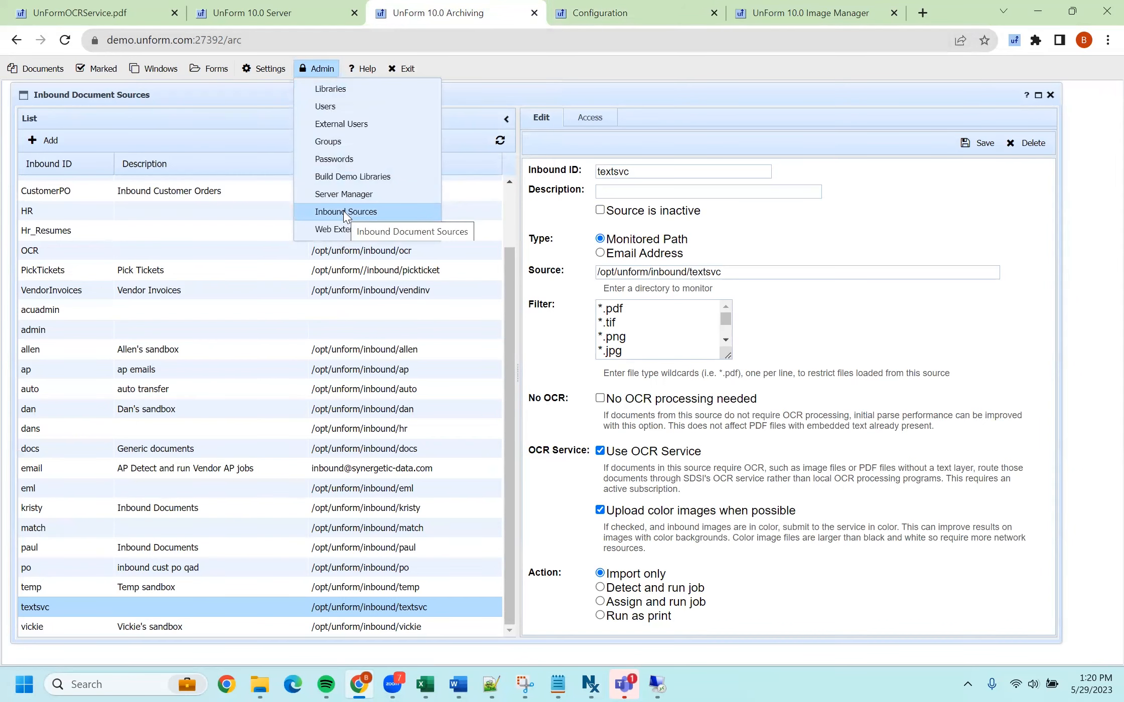
pyautogui.click(256, 550)
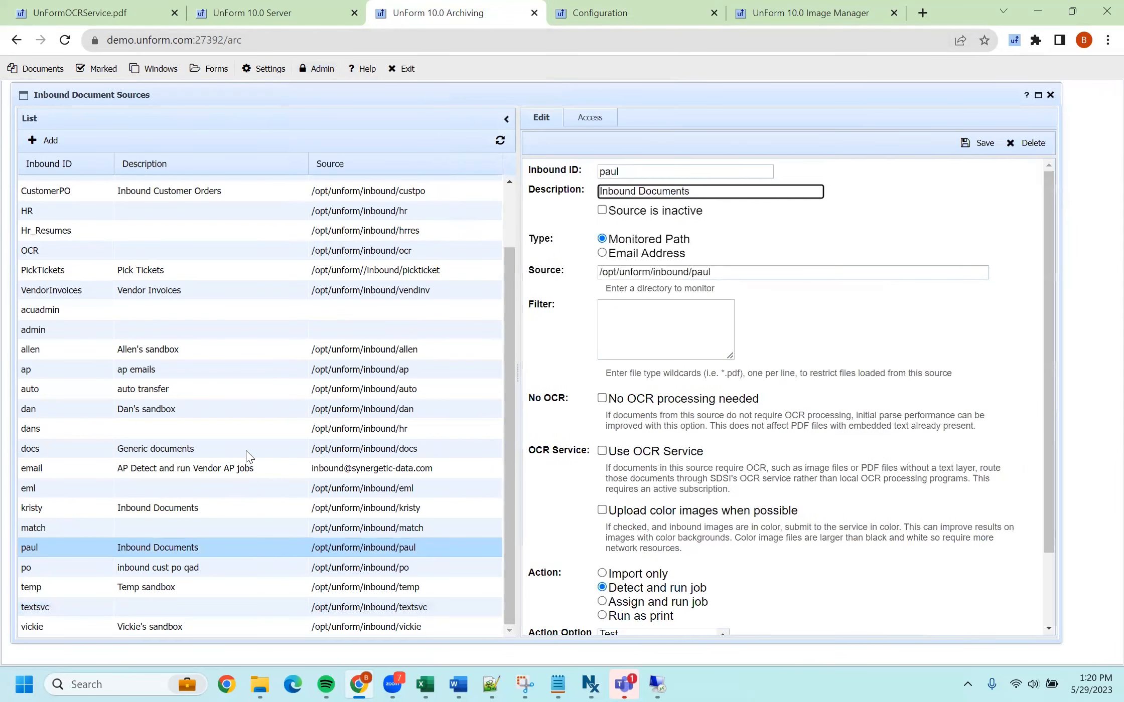
pyautogui.click(232, 608)
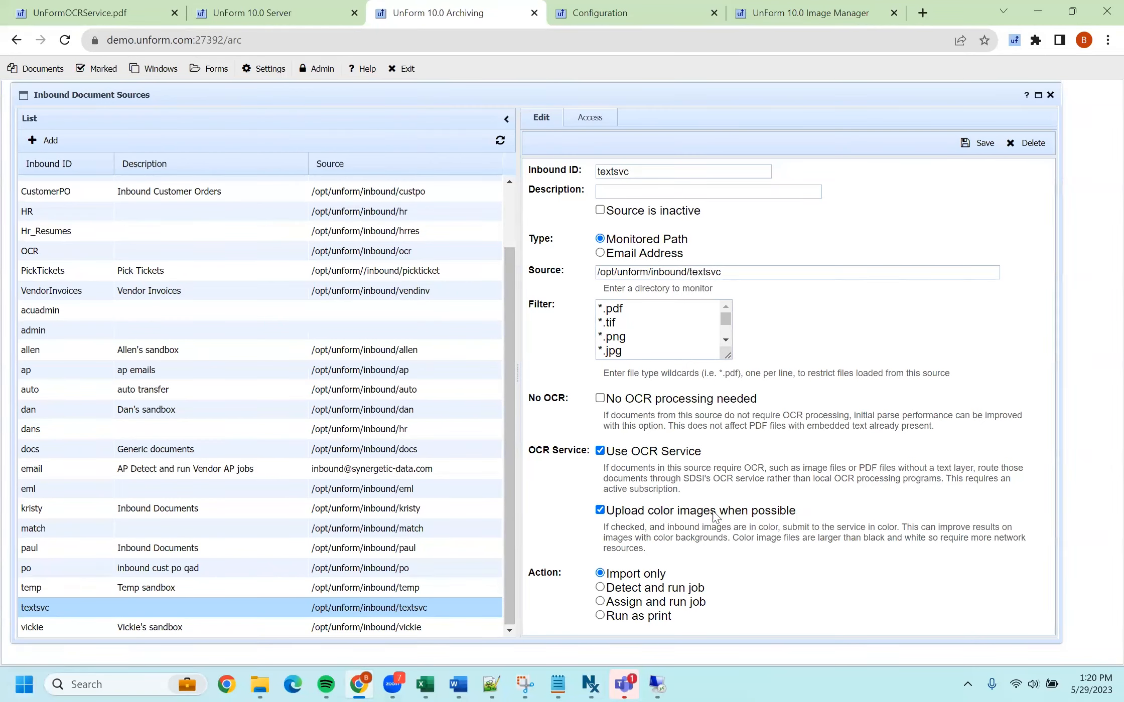
# Switch Use OCR Service off and back on for the textsvc inbound source and save it.
pyautogui.click(601, 452)
pyautogui.click(600, 451)
pyautogui.click(969, 146)
# In Image Manager, upload Hajoca_011042 and Hajoca_Corona_ABBYY from the demo folder and import them to the textsvc pending list.
pyautogui.click(809, 15)
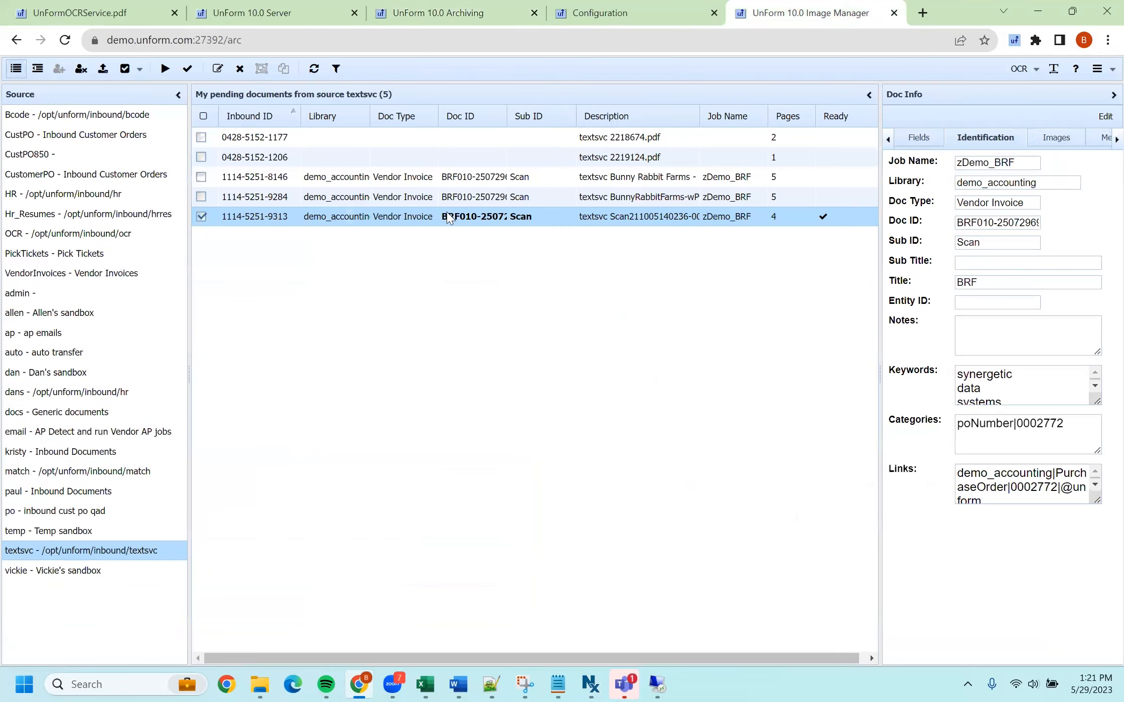
pyautogui.click(103, 69)
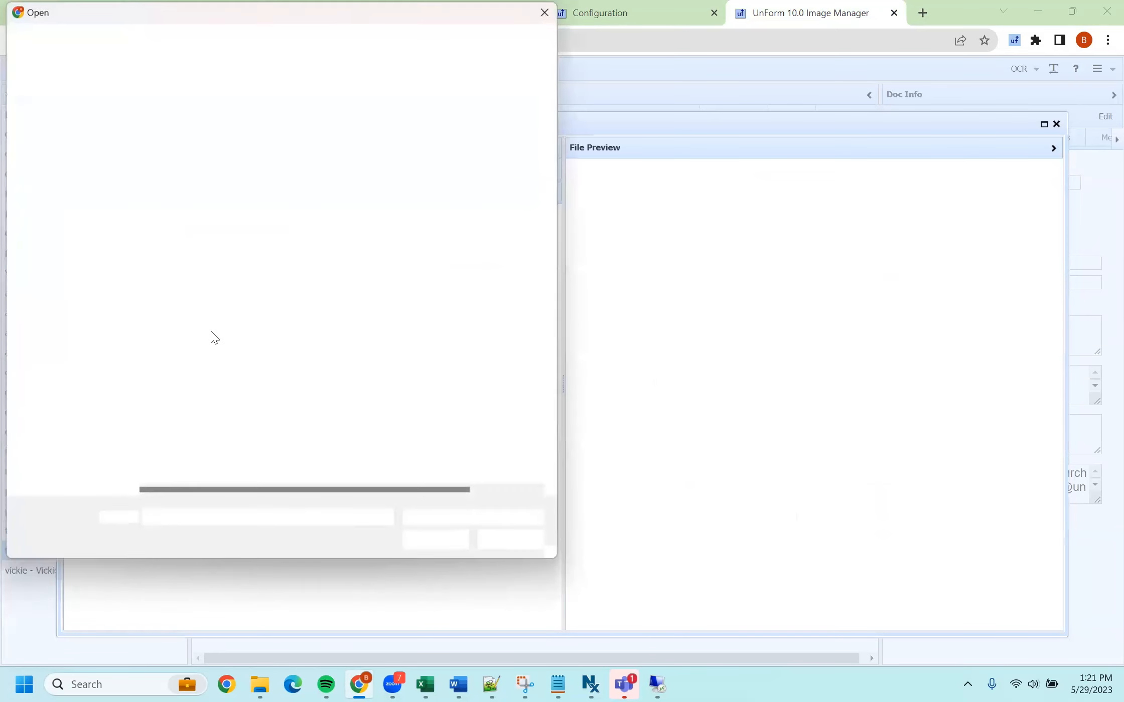
pyautogui.scroll(-1, 211, 394)
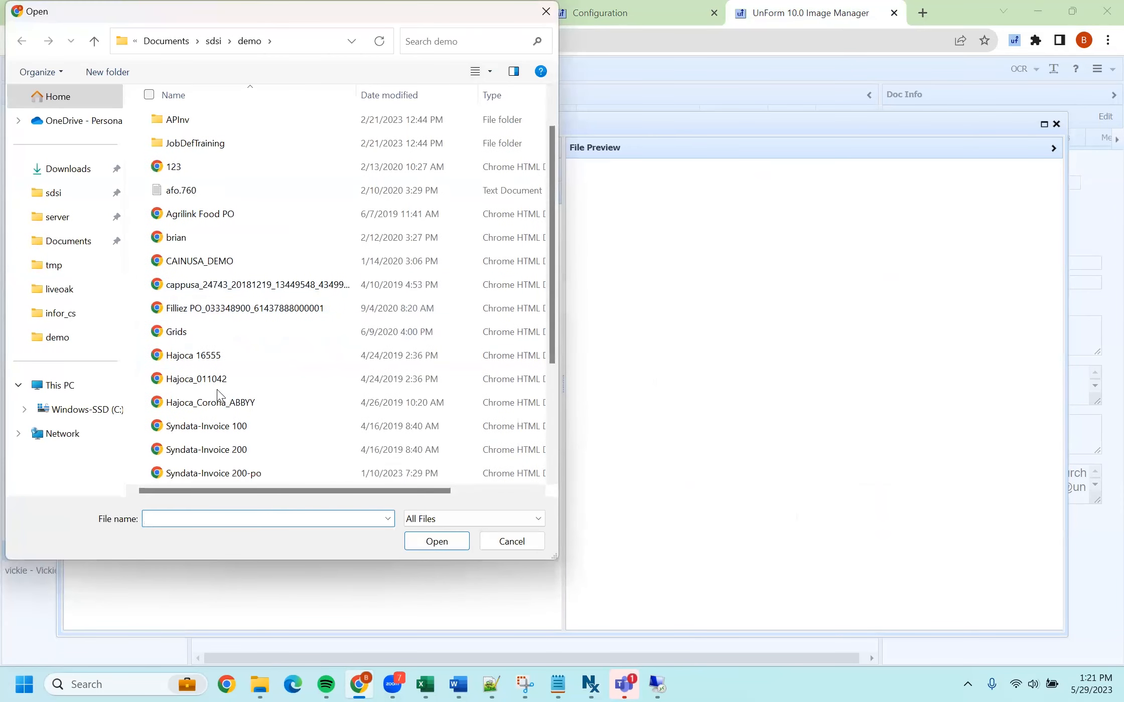
pyautogui.click(216, 399)
pyautogui.keyDown('ctrl'); pyautogui.click(215, 387); pyautogui.keyUp('ctrl')
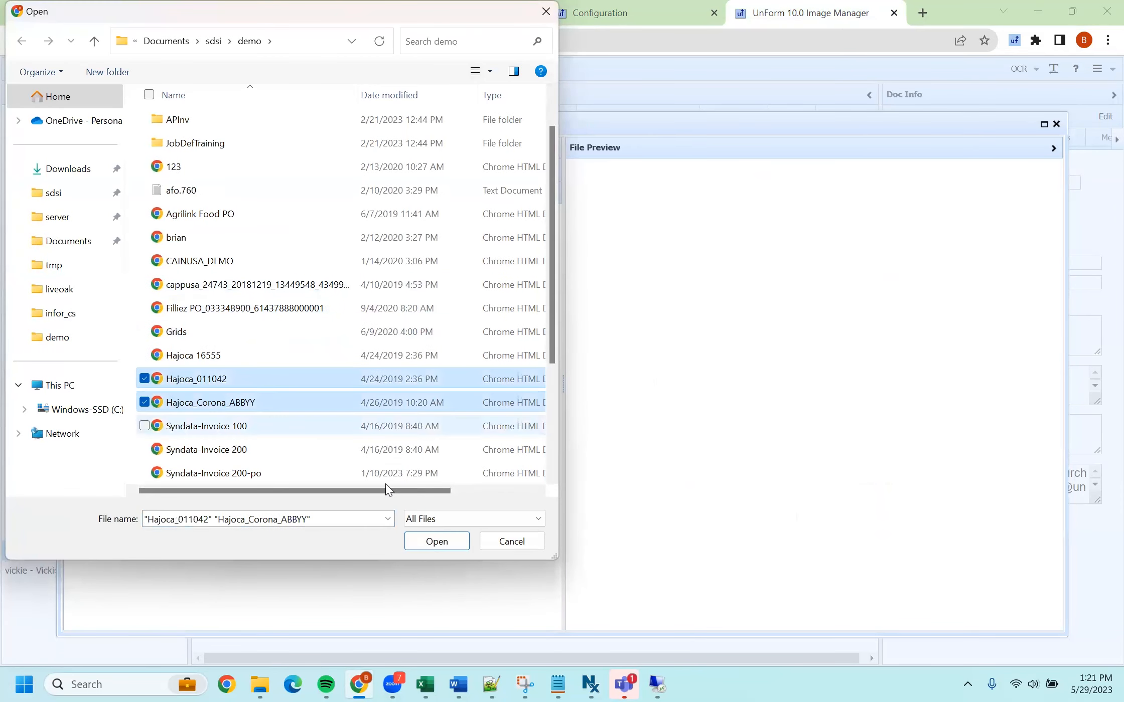
pyautogui.click(437, 542)
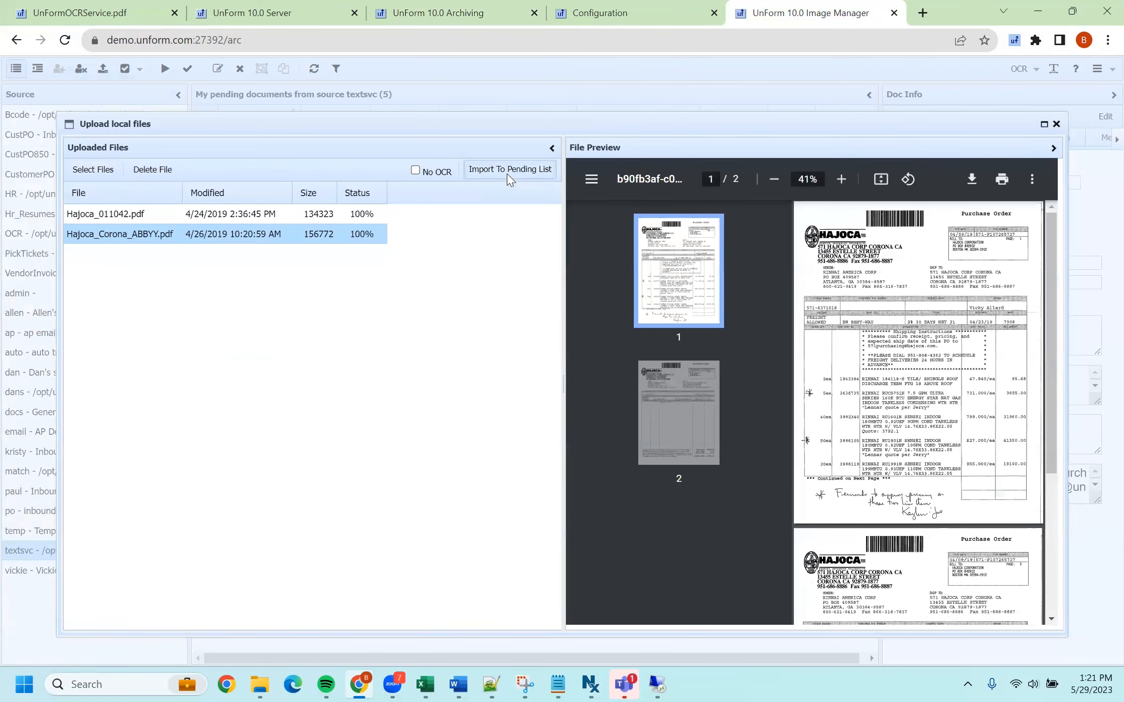
pyautogui.click(508, 172)
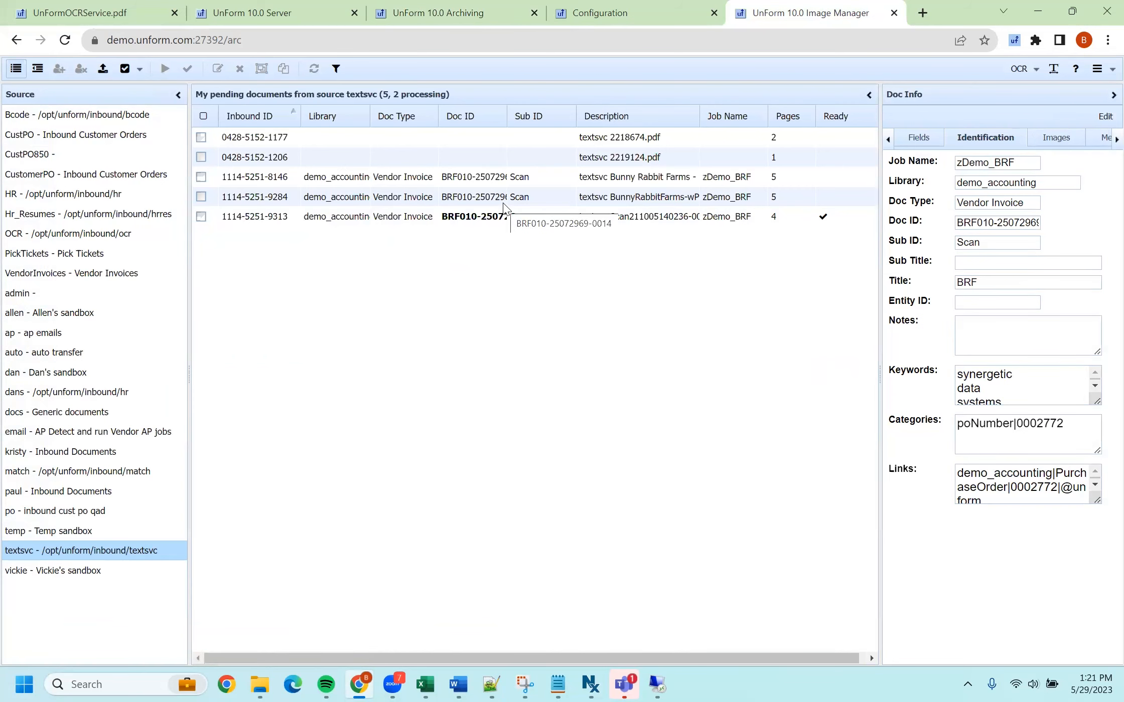
# Open the log monitor in Server Manager from the UnForm 10.0 Server page.
pyautogui.click(286, 16)
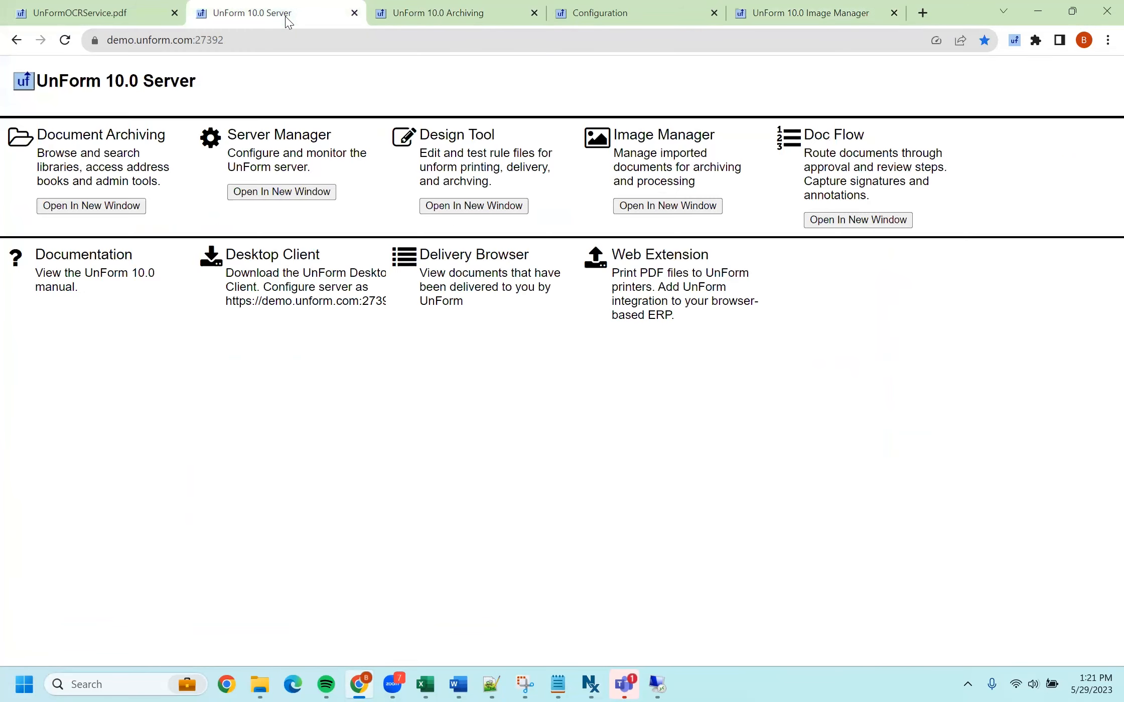
pyautogui.click(264, 136)
pyautogui.click(145, 69)
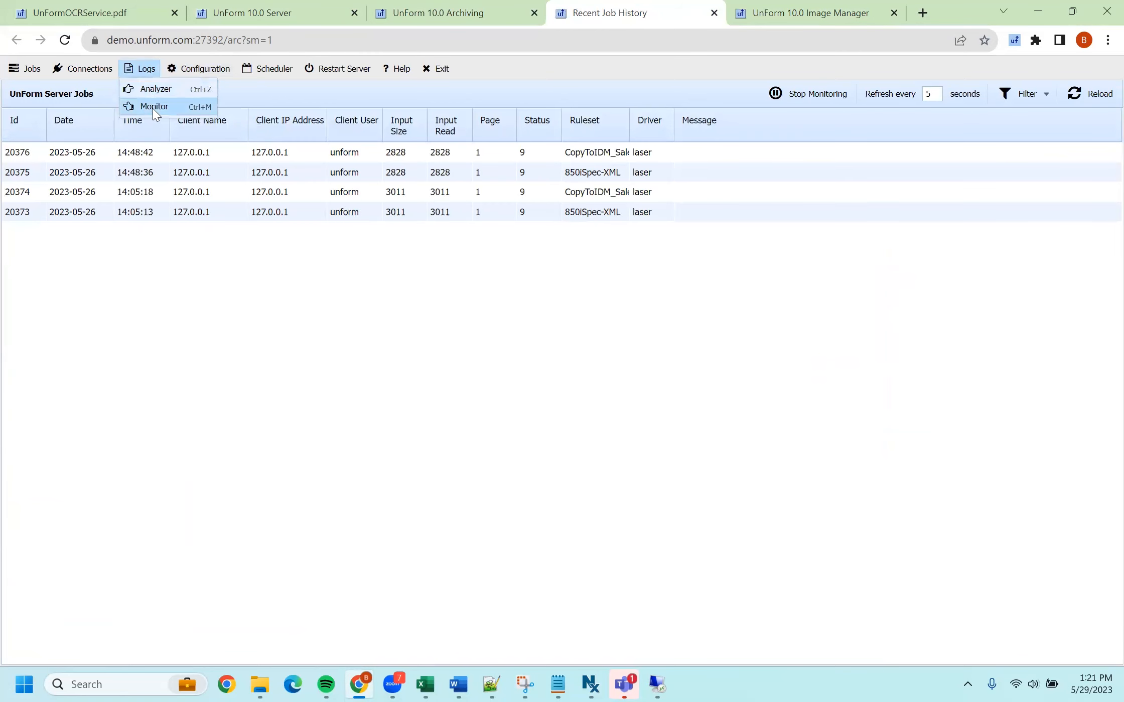
pyautogui.click(153, 106)
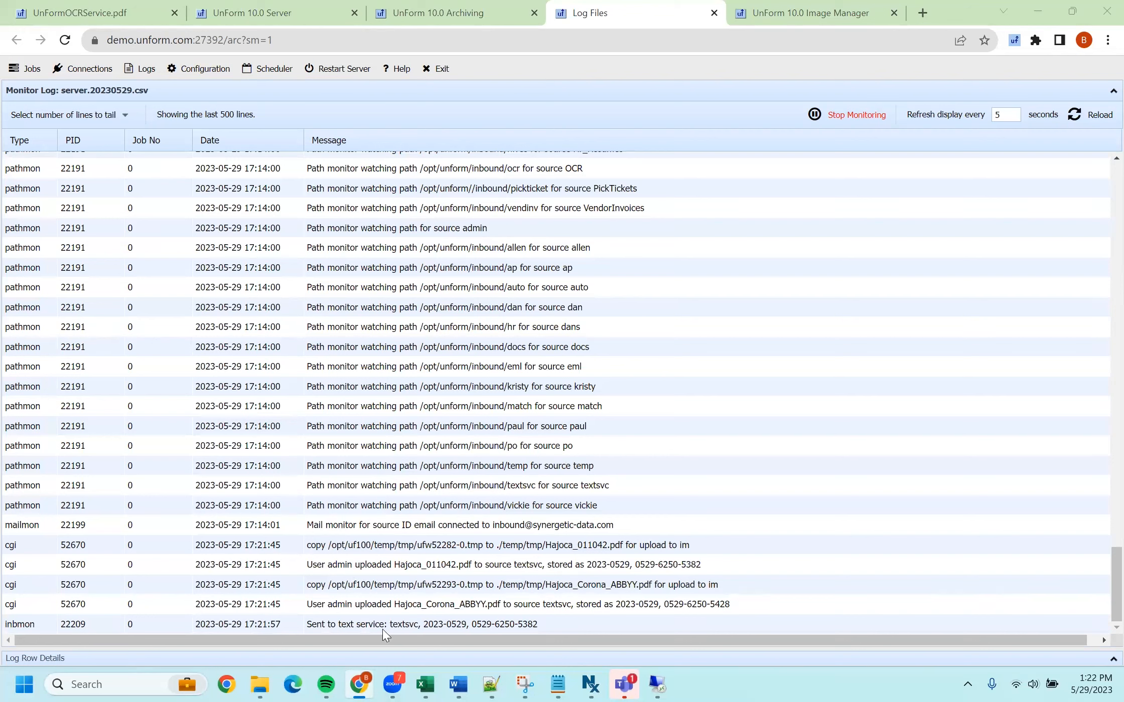
# Examine the log rows on sending to the text service, parsing and received OCR data for the two uploaded documents.
pyautogui.click(334, 626)
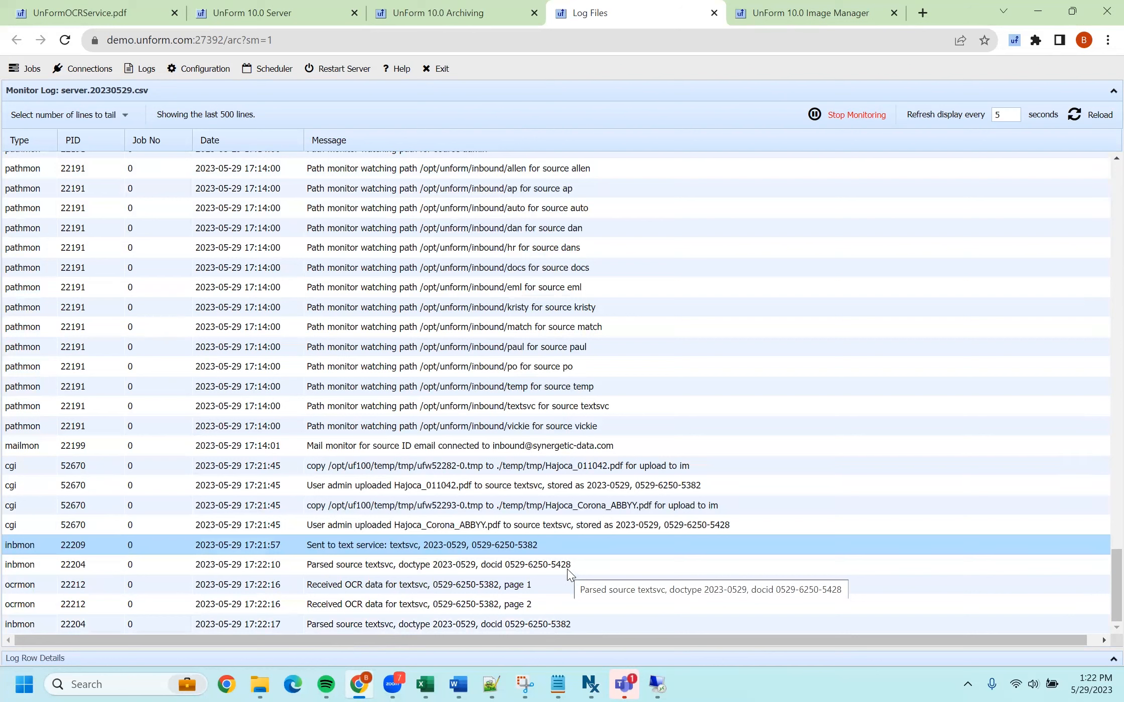
pyautogui.click(570, 574)
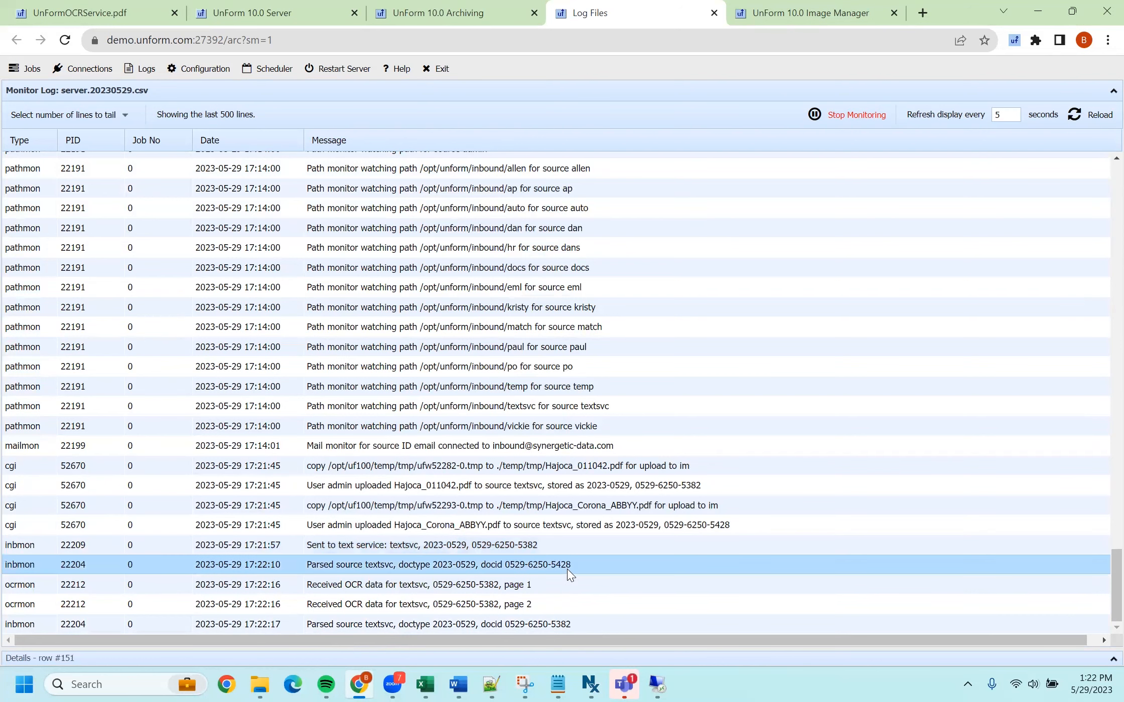
pyautogui.click(526, 548)
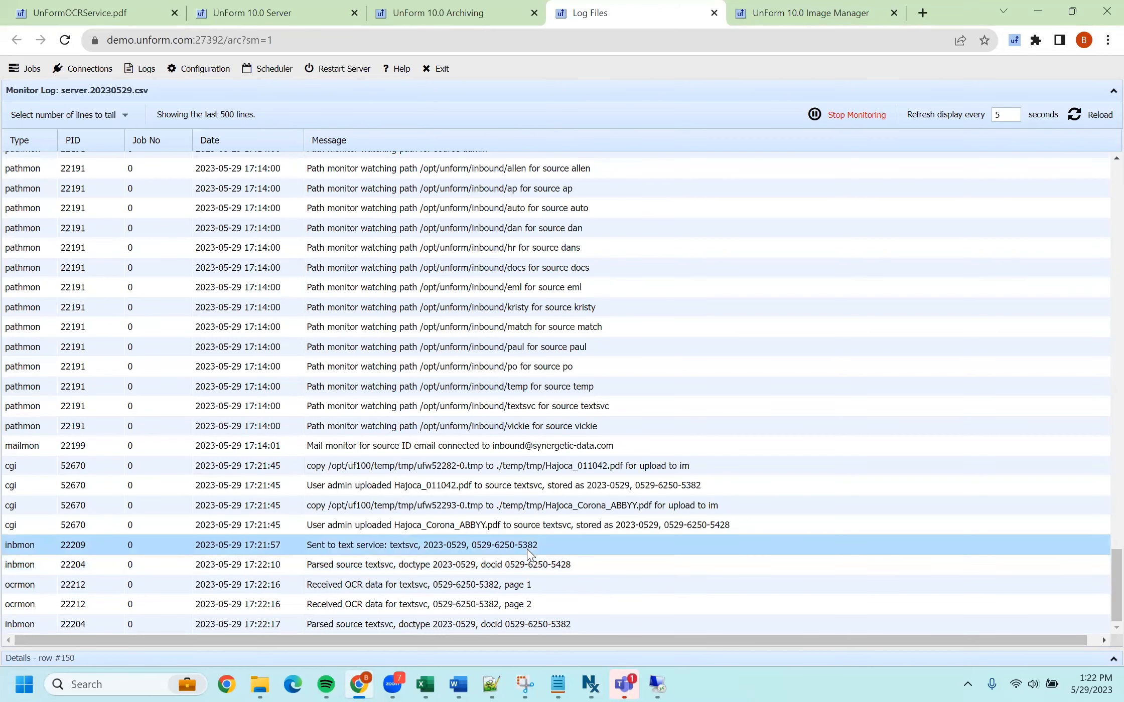
pyautogui.click(482, 591)
pyautogui.click(414, 609)
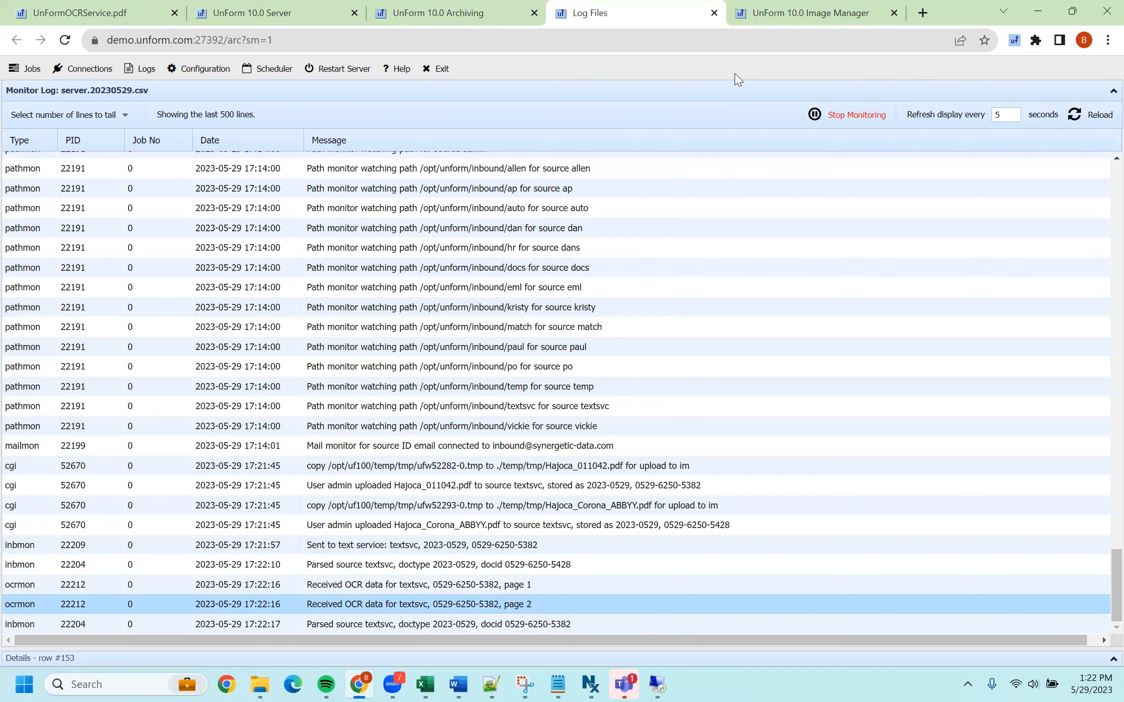
# Return to Image Manager, open the pending textsvc document marked ready for editing and maximize its edit window.
pyautogui.click(813, 7)
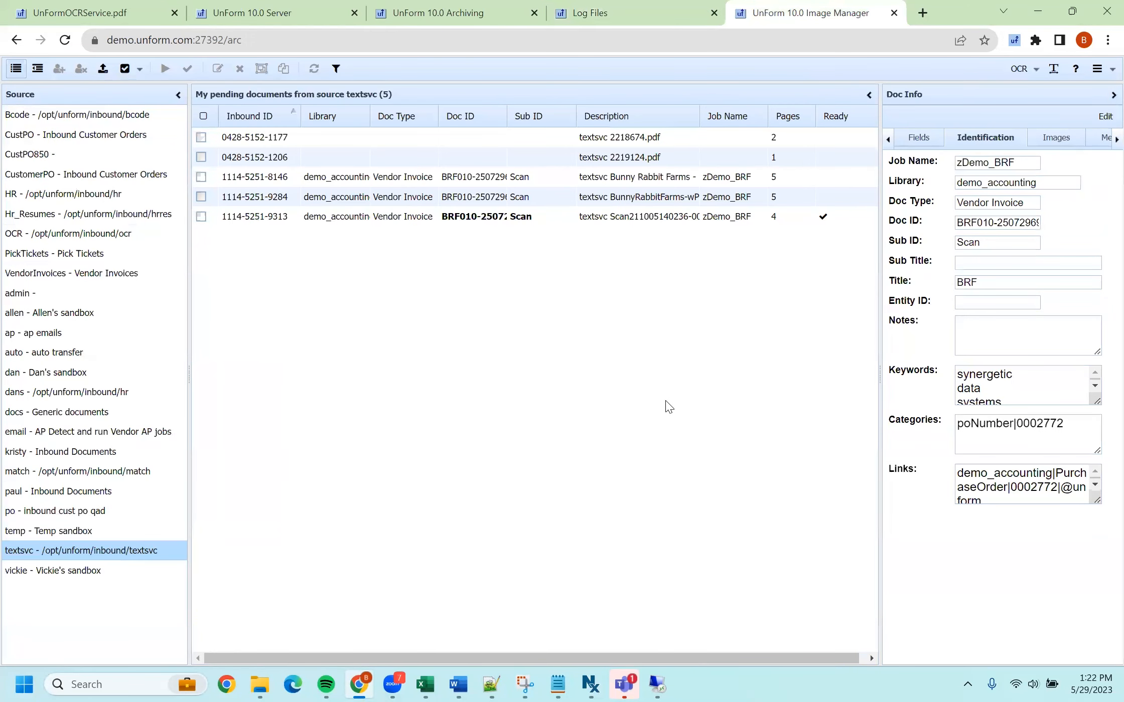
pyautogui.click(437, 218)
pyautogui.doubleClick(437, 218)
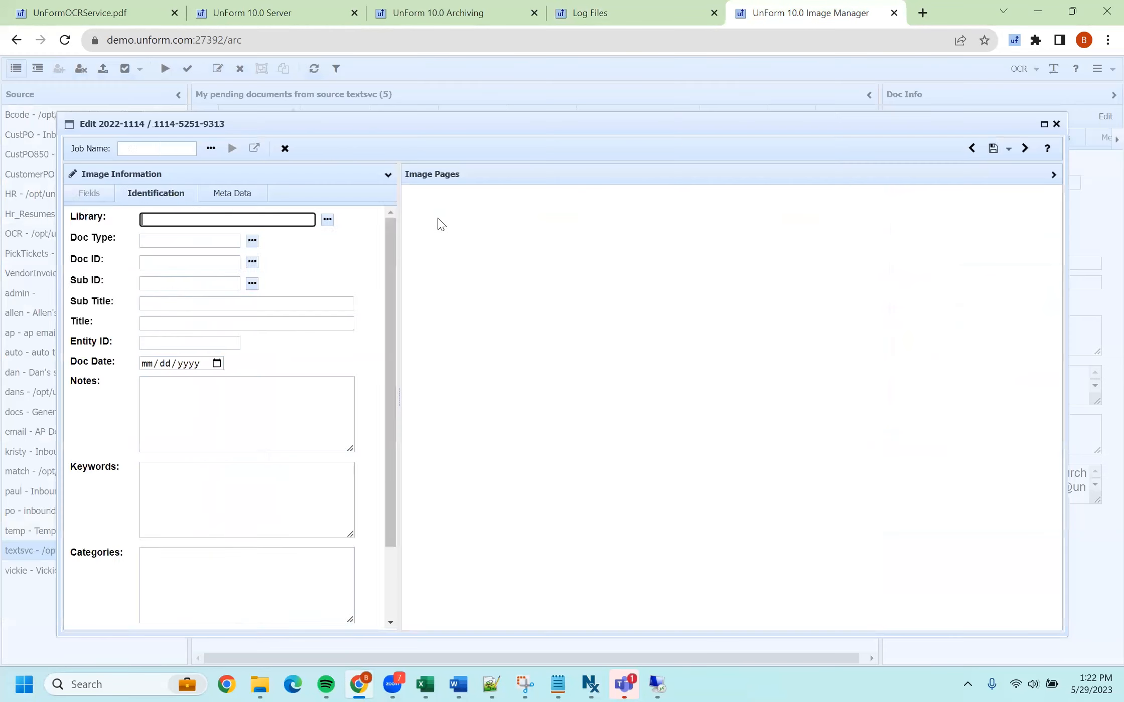
pyautogui.click(1043, 124)
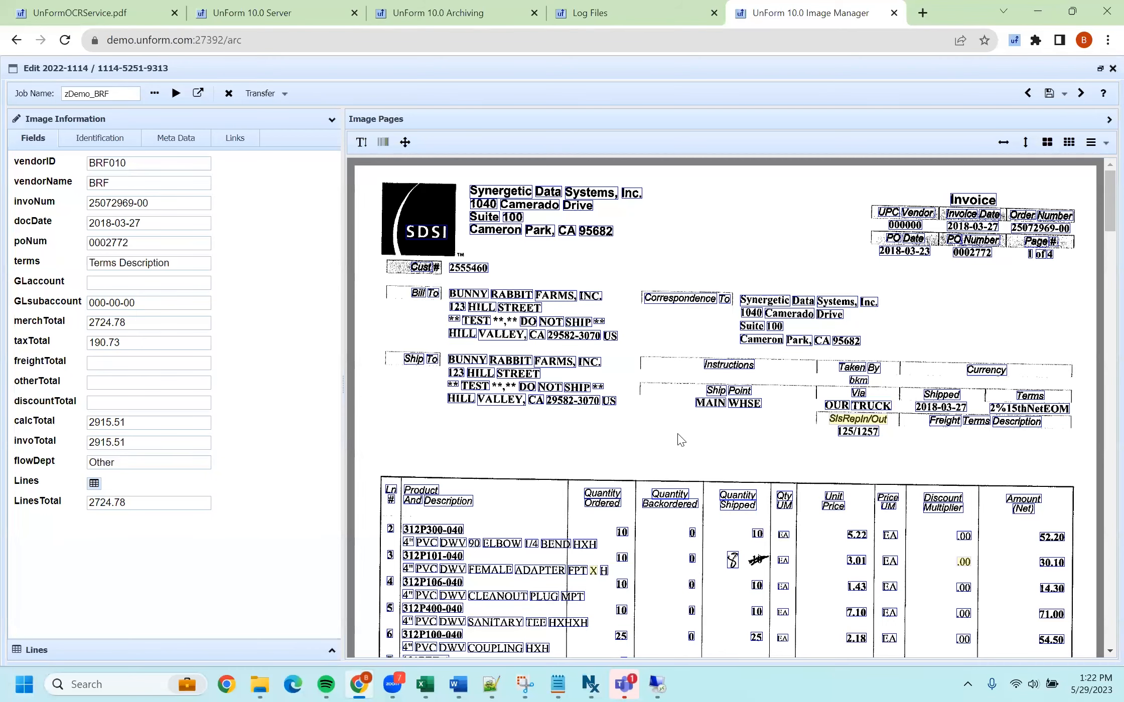
# Examine the highlighted low-confidence OCR words across the scanned invoice's pages.
pyautogui.scroll(-6, 680, 440)
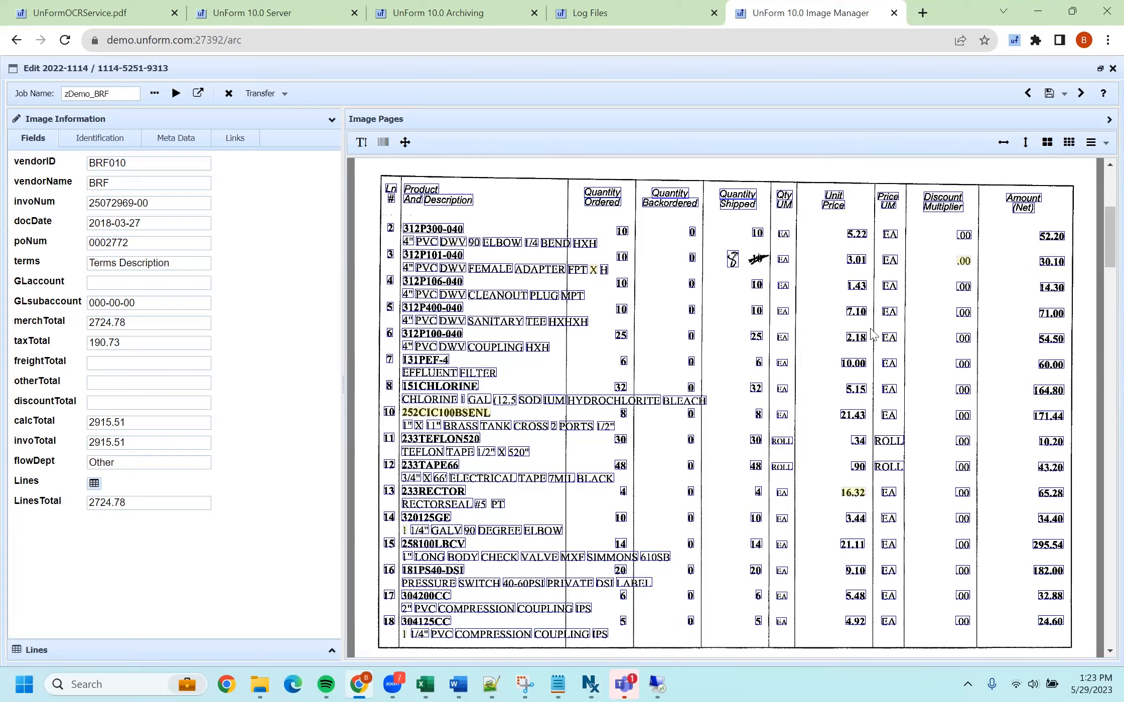
pyautogui.scroll(4, 892, 371)
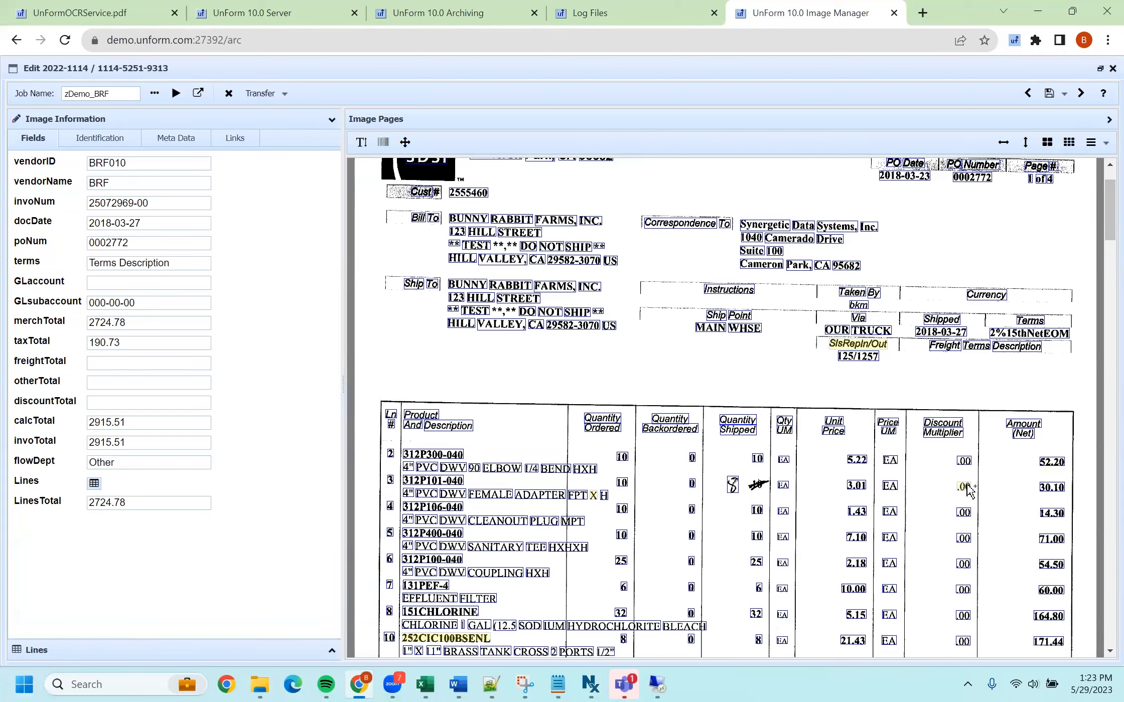
pyautogui.scroll(-15, 968, 491)
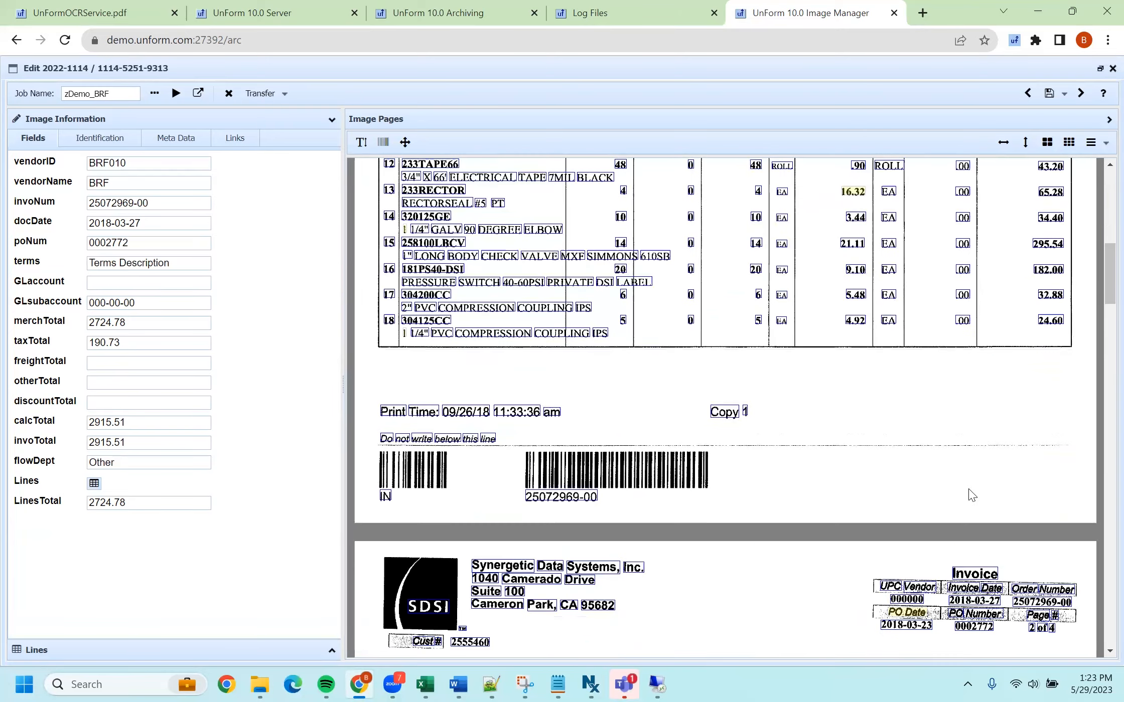